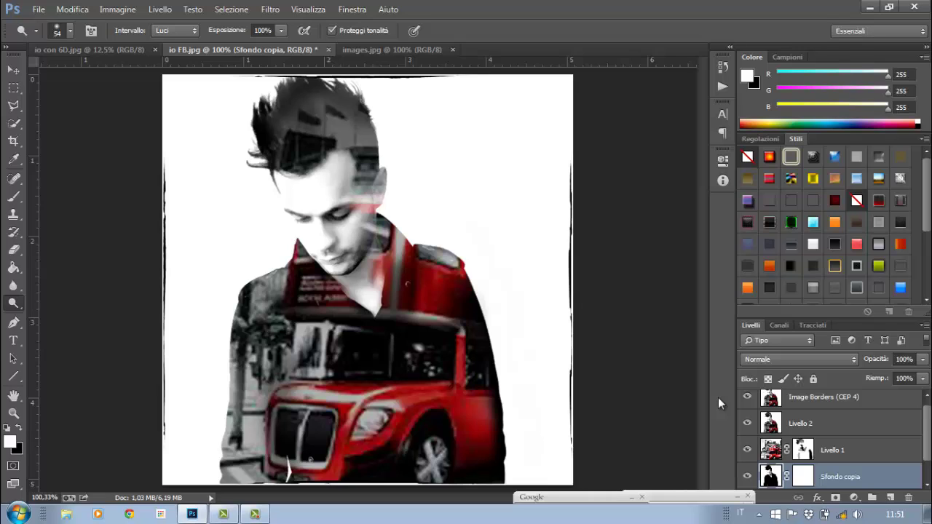
# Step: Compare the original man-with-camera photo with the composition and inspect Livello 1's blending and opacity
pyautogui.click(118, 49)
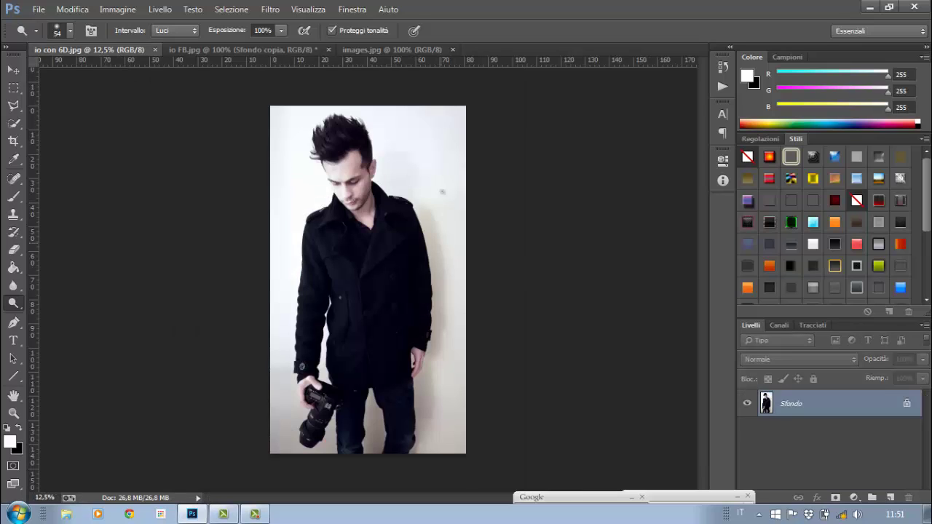
pyautogui.click(257, 49)
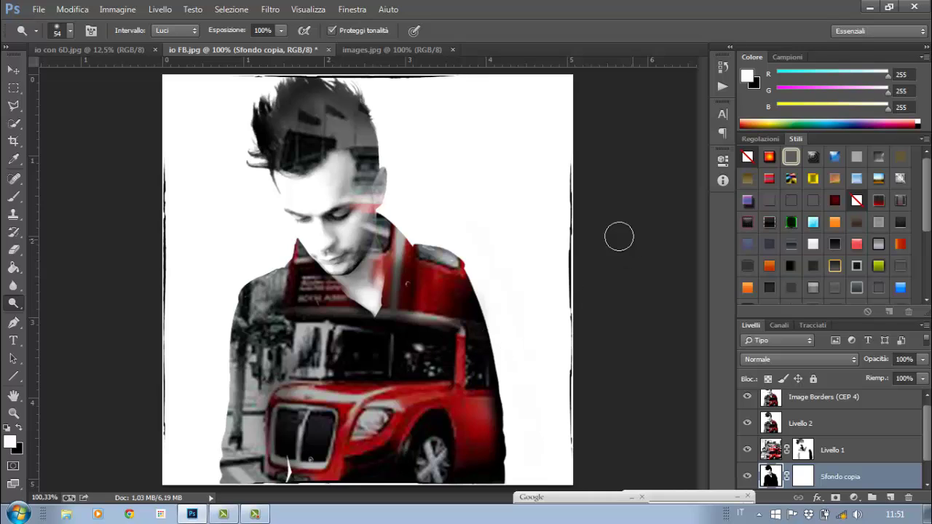
pyautogui.click(857, 450)
pyautogui.scroll(1, 924, 437)
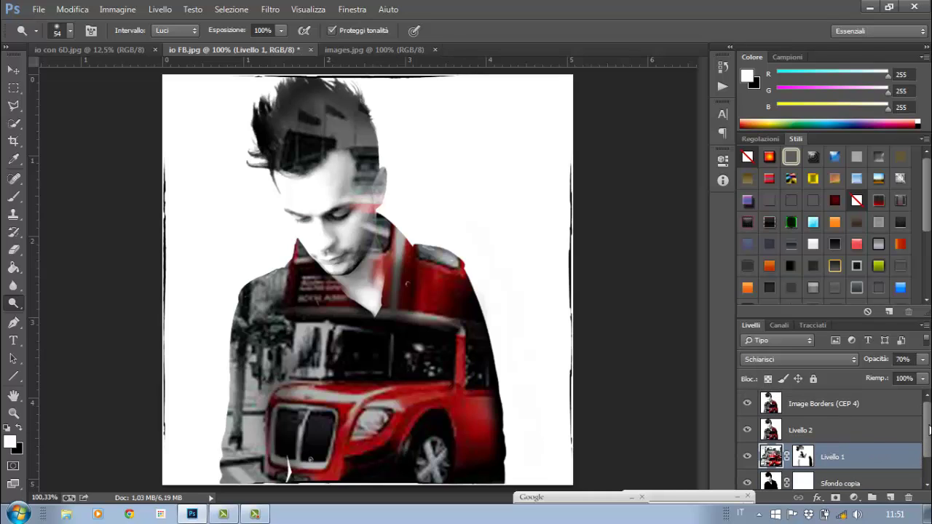
# Step: Delete the top three layers and Sfondo copia, leaving only a visible Sfondo
pyautogui.keyDown('shift'); pyautogui.click(865, 409); pyautogui.keyUp('shift')
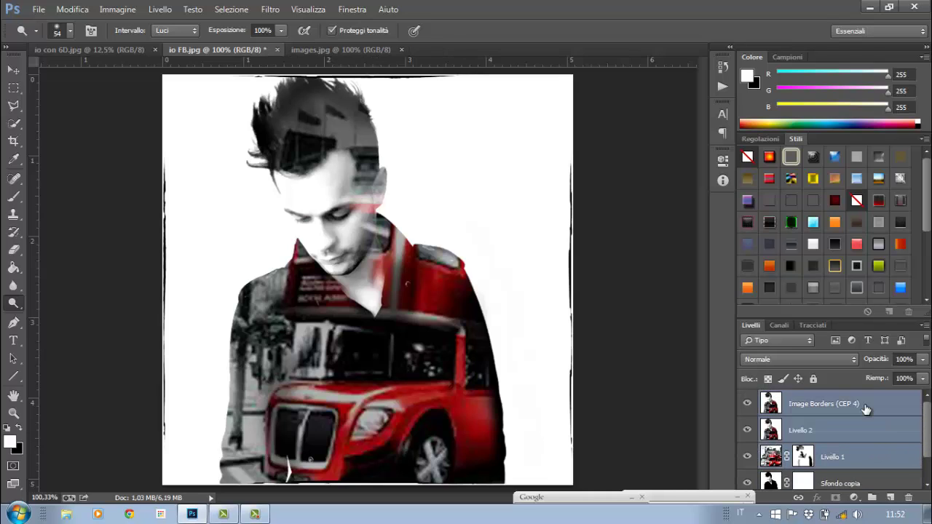
pyautogui.click(907, 498)
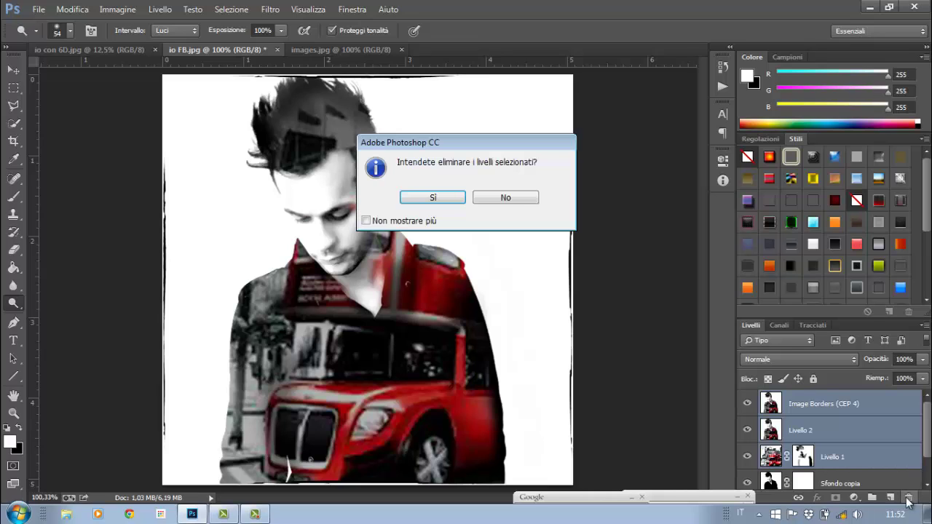
pyautogui.click(454, 197)
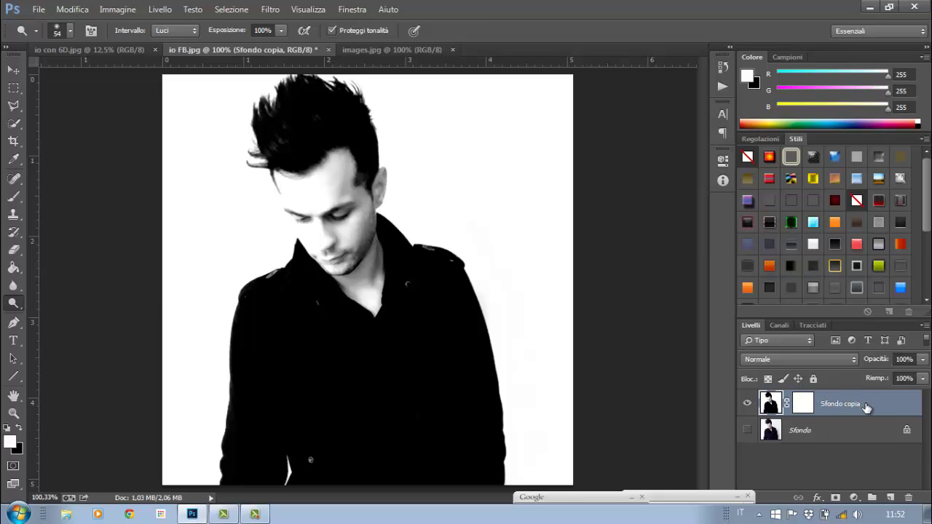
pyautogui.click(747, 430)
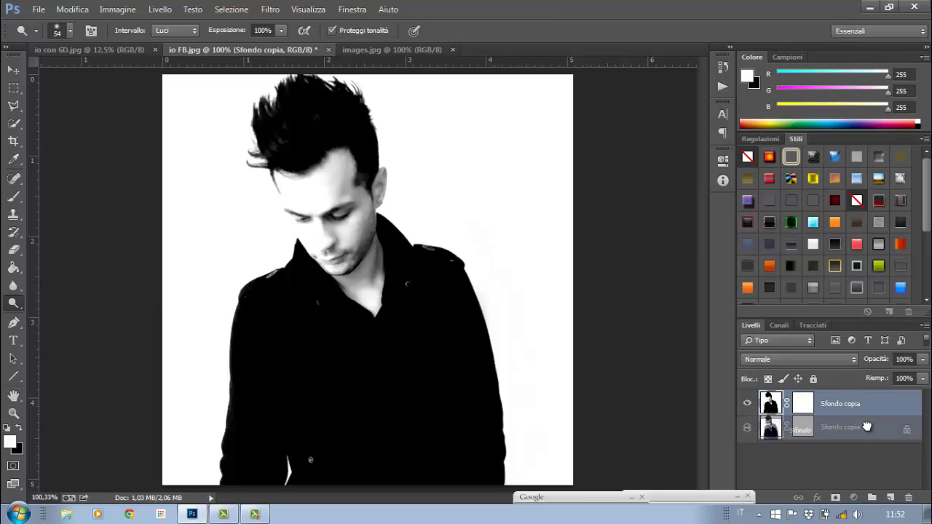
pyautogui.moveTo(840, 405)
pyautogui.mouseDown()
pyautogui.moveTo(906, 477)
pyautogui.moveTo(908, 497)
pyautogui.mouseUp()
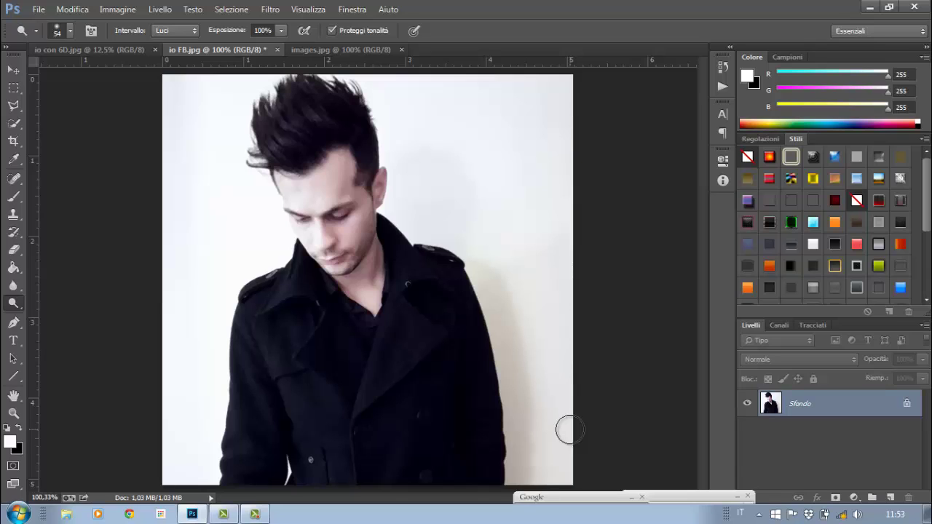
# Step: Desaturate the portrait to black and white (Ctrl+Shift+U) and open Valori tonali
pyautogui.hotkey('ctrl', 'shift', 'u')
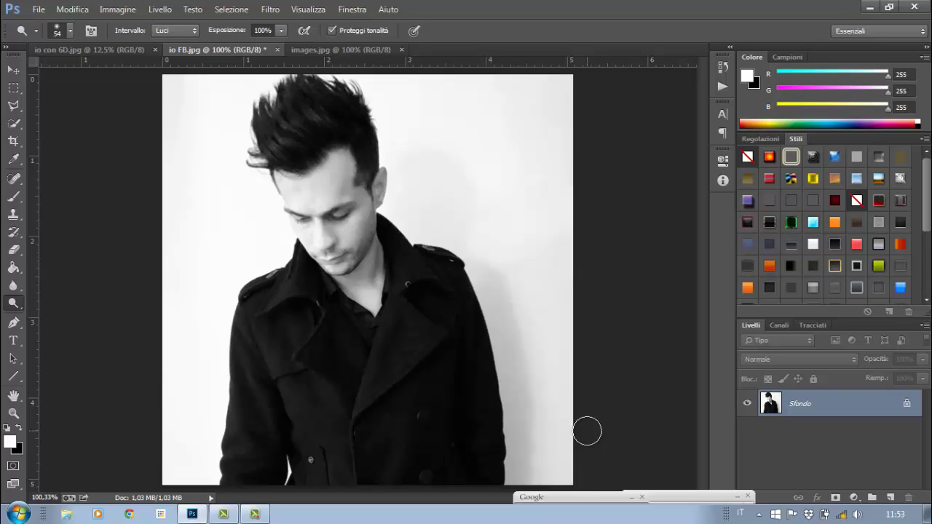
pyautogui.hotkey('ctrl', 'l')
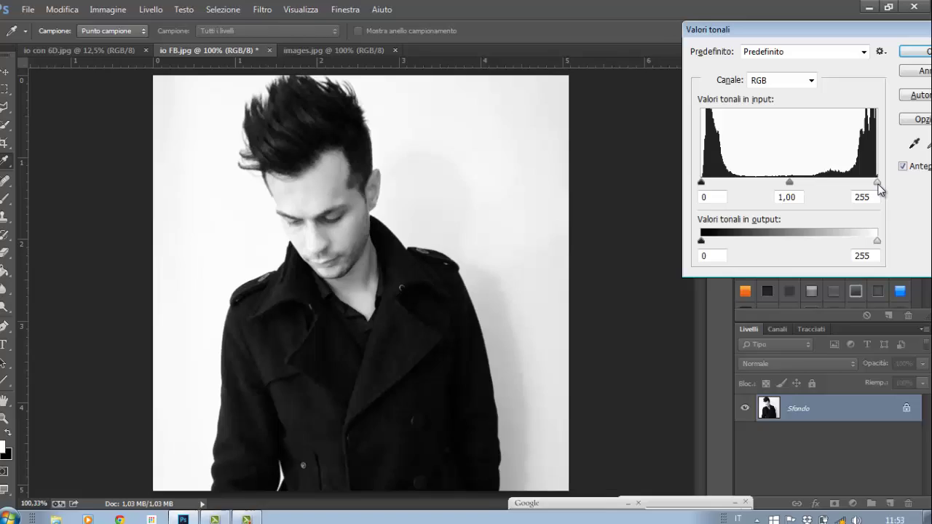
# Step: Apply Levels with input values 28, 1,00 and 226
pyautogui.moveTo(877, 183); pyautogui.dragTo(861, 183)
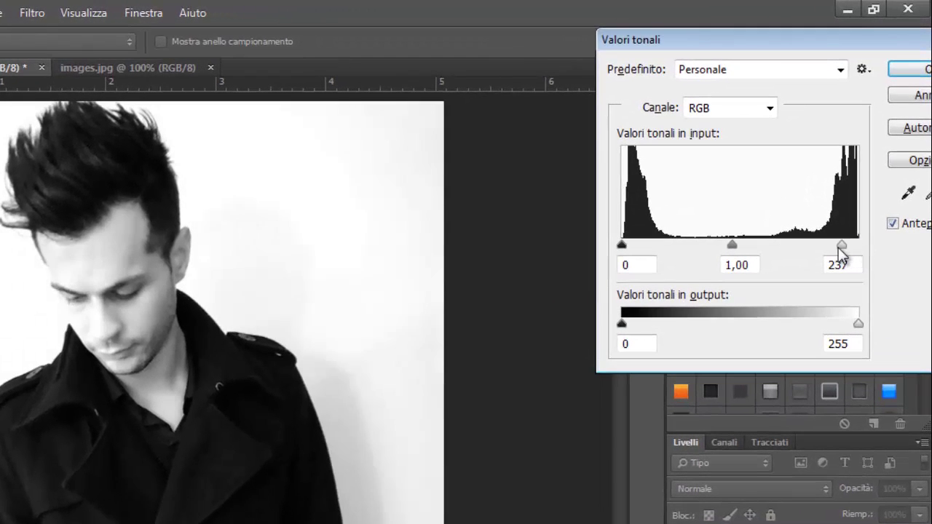
pyautogui.moveTo(839, 254); pyautogui.dragTo(832, 254)
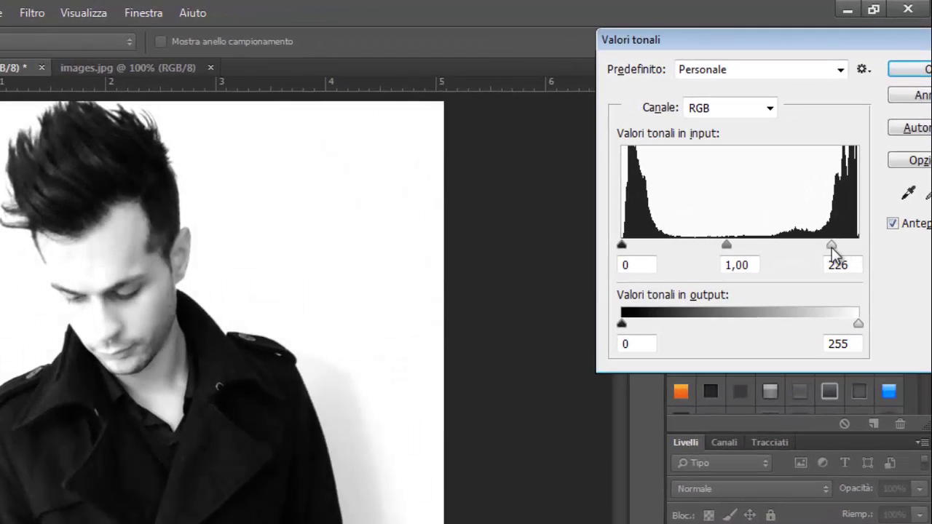
pyautogui.moveTo(622, 247); pyautogui.dragTo(650, 257)
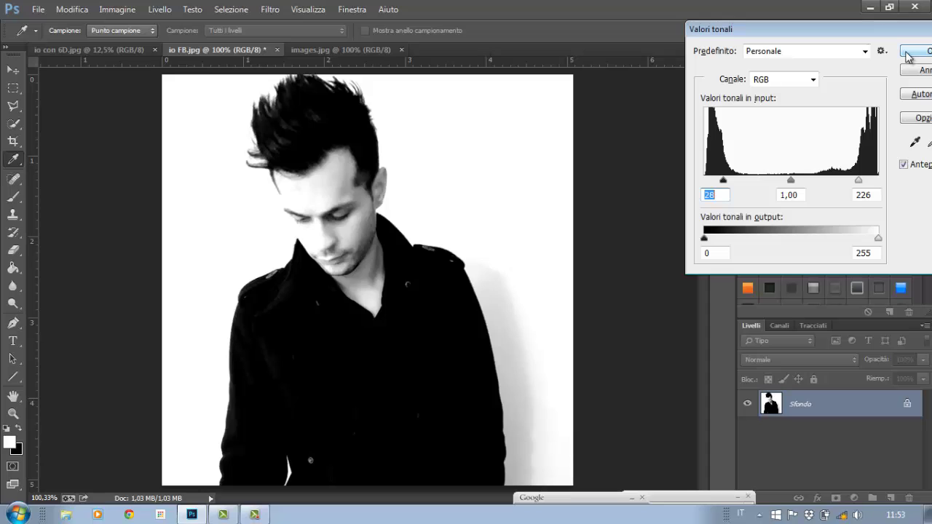
pyautogui.click(908, 52)
# Step: Duplicate the portrait into a masked Livello 1, hide Sfondo, and show images.jpg
pyautogui.press('o')
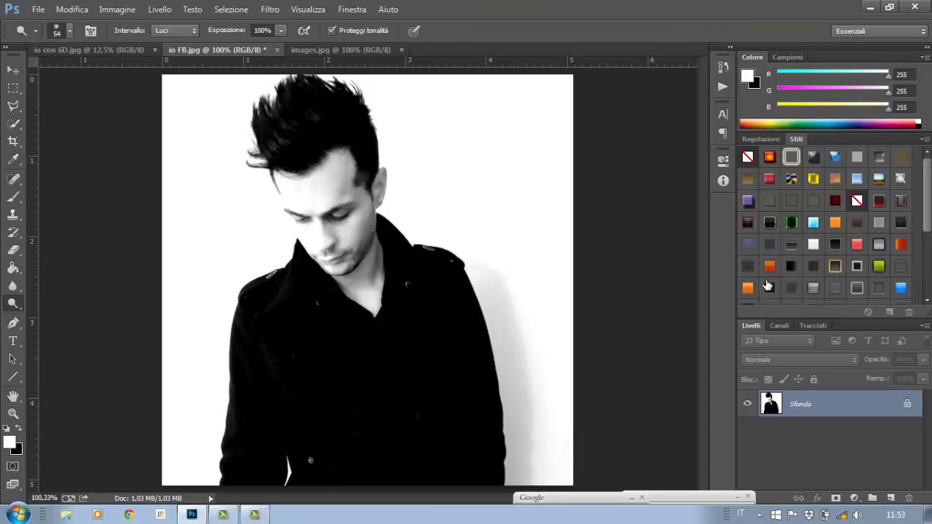
pyautogui.hotkey('ctrl', 'j')
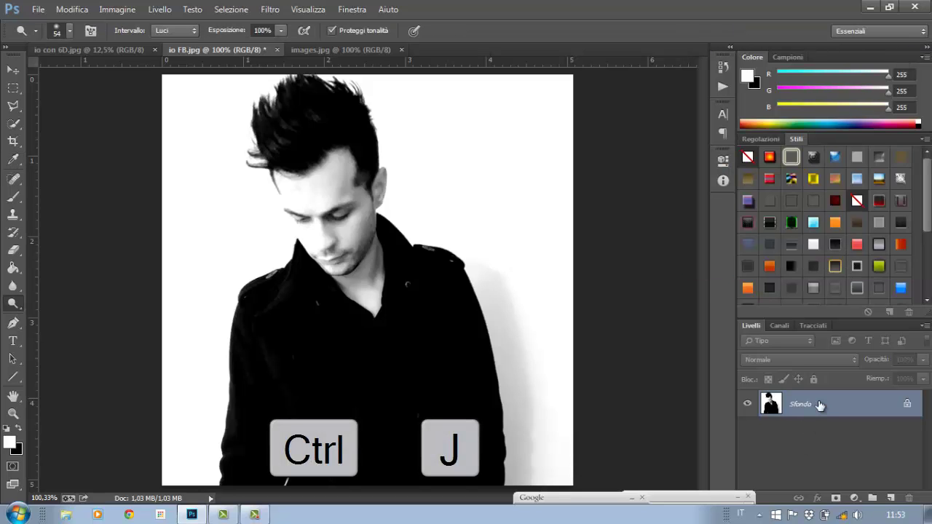
pyautogui.hotkey('ctrl', 'j')
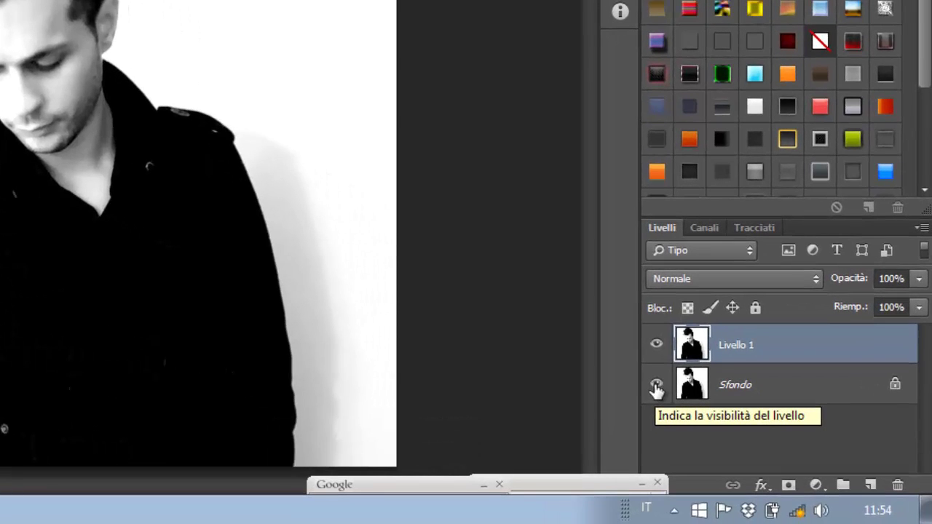
pyautogui.click(656, 386)
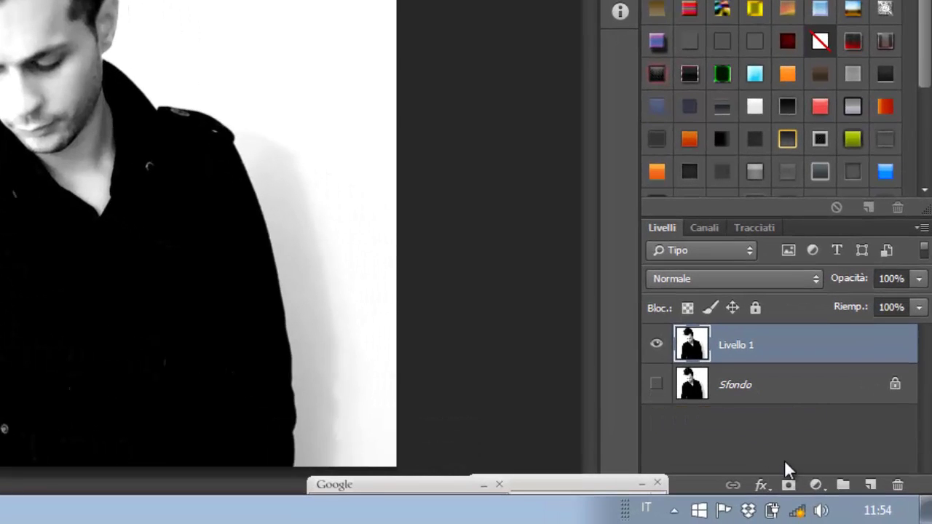
pyautogui.click(787, 486)
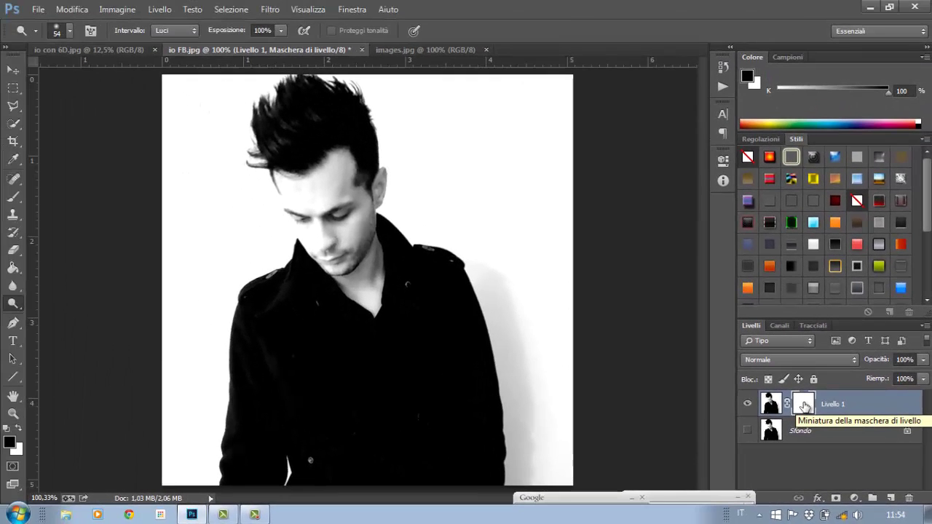
pyautogui.click(428, 52)
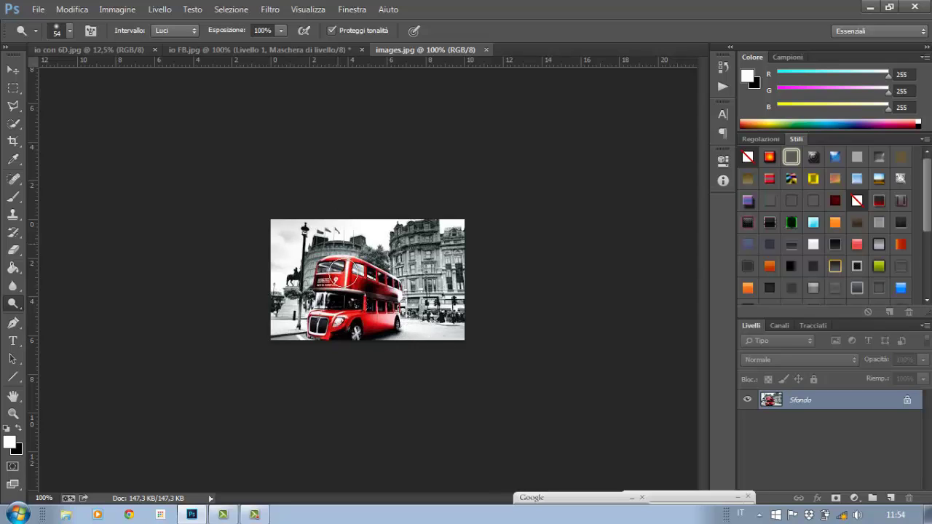
# Step: Move the red bus photo into io FB.jpg as Livello 2 and scale it to cover the canvas
pyautogui.click(13, 71)
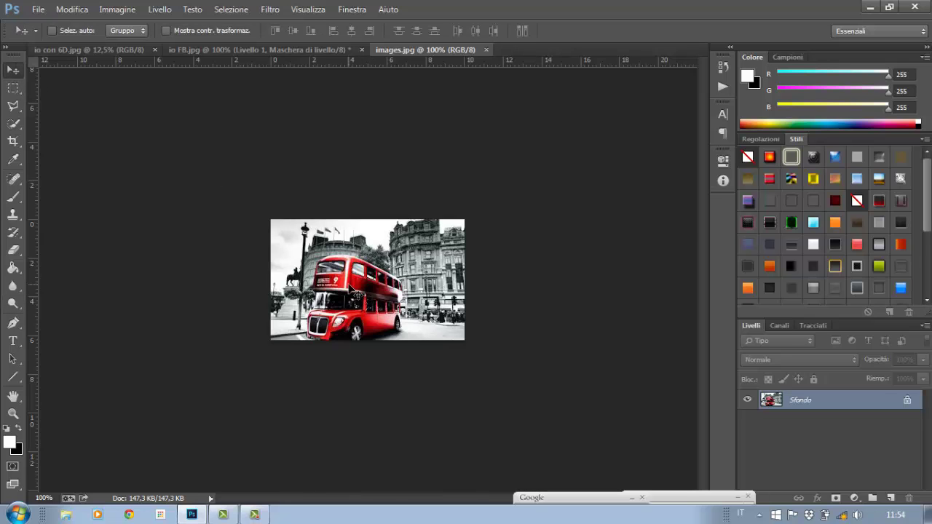
pyautogui.moveTo(353, 290)
pyautogui.mouseDown()
pyautogui.moveTo(248, 70)
pyautogui.moveTo(363, 359)
pyautogui.moveTo(371, 430)
pyautogui.mouseUp()
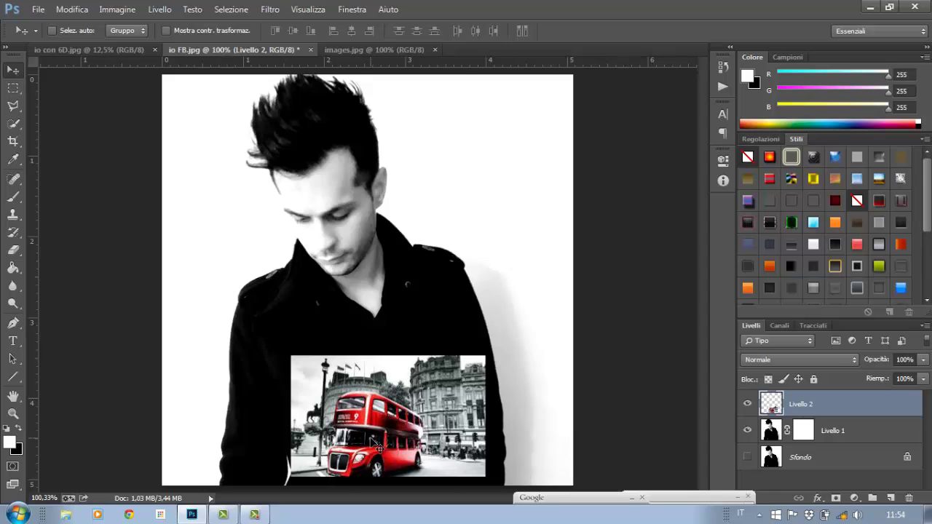
pyautogui.moveTo(377, 445); pyautogui.dragTo(246, 448)
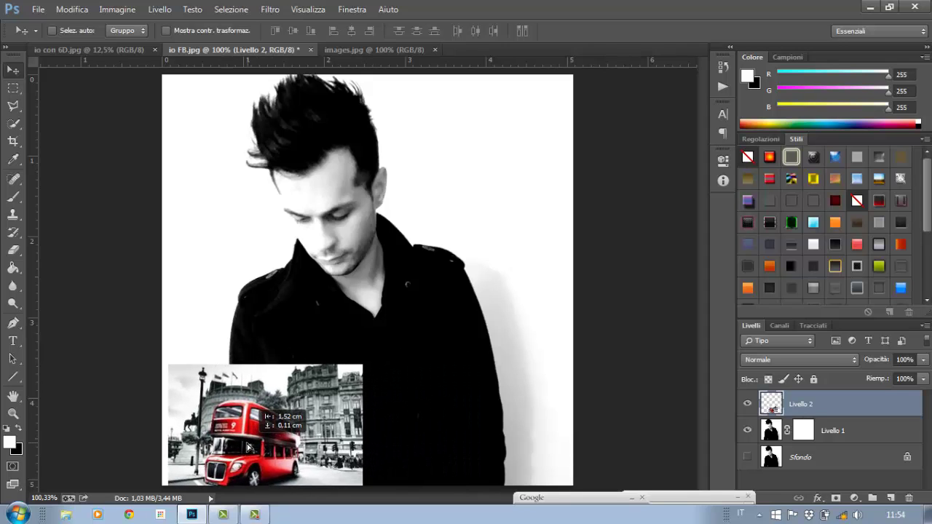
pyautogui.hotkey('ctrl', 't')
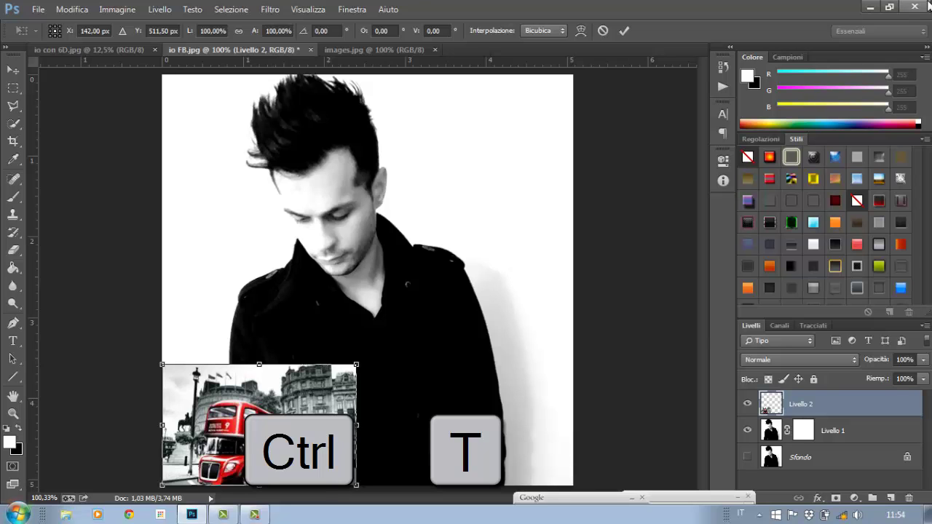
pyautogui.moveTo(356, 364)
pyautogui.mouseDown()
pyautogui.moveTo(475, 193)
pyautogui.moveTo(505, 169)
pyautogui.mouseUp()
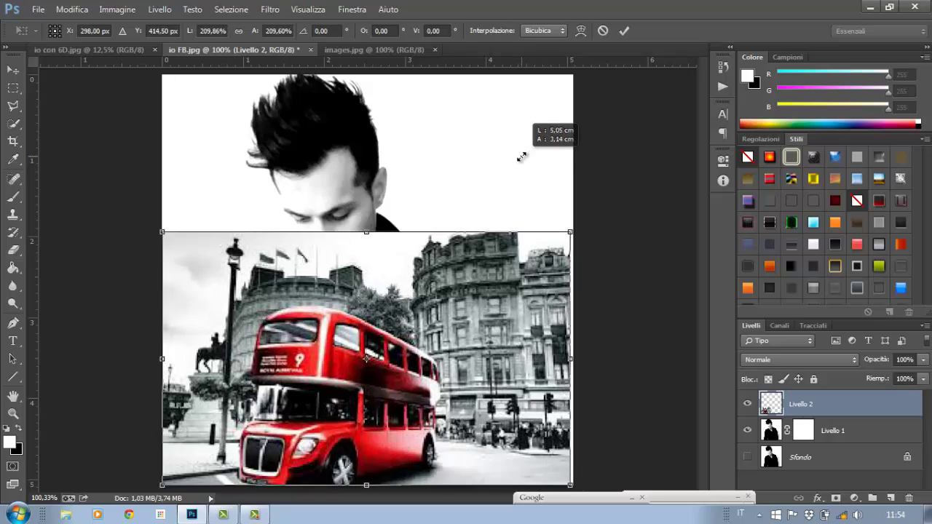
pyautogui.moveTo(519, 159); pyautogui.dragTo(772, 6)
# Step: Commit the bus layer's scale, add a layer mask, and set its blend mode to Schiarisci
pyautogui.press('Return')
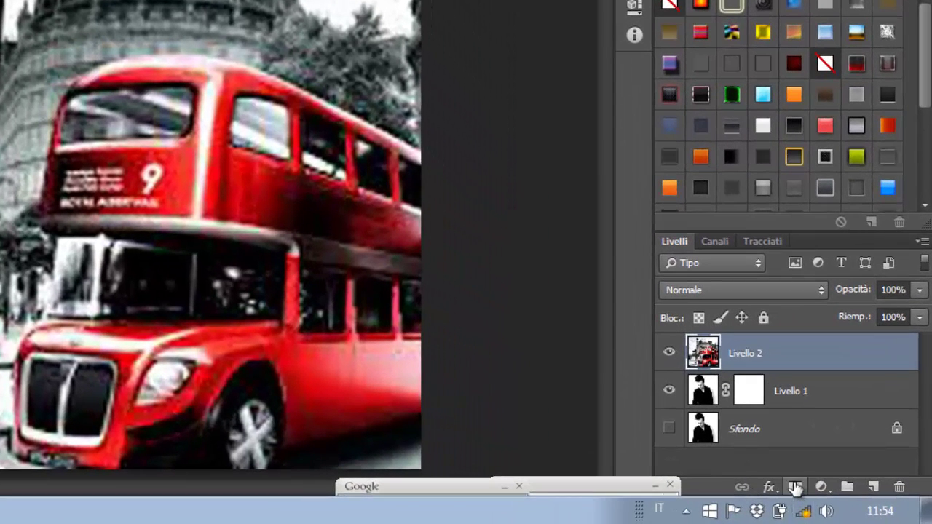
pyautogui.click(796, 486)
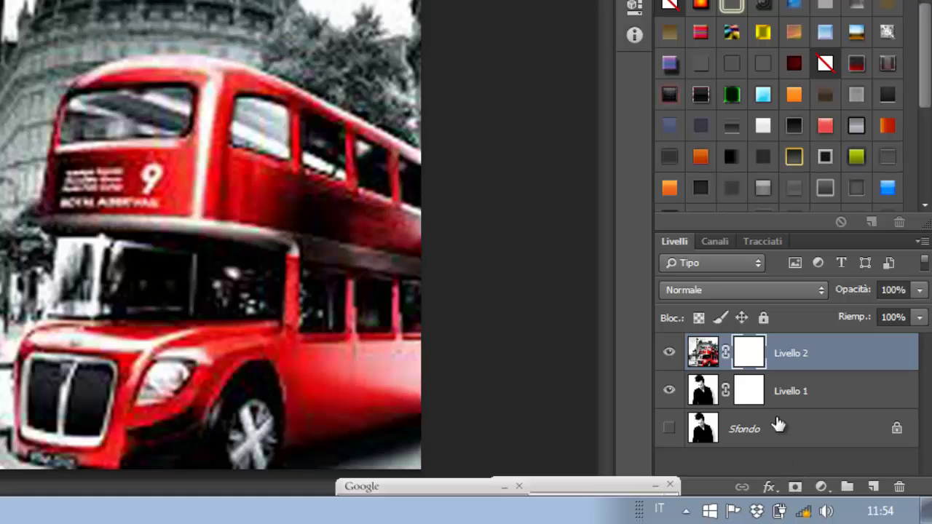
pyautogui.click(777, 289)
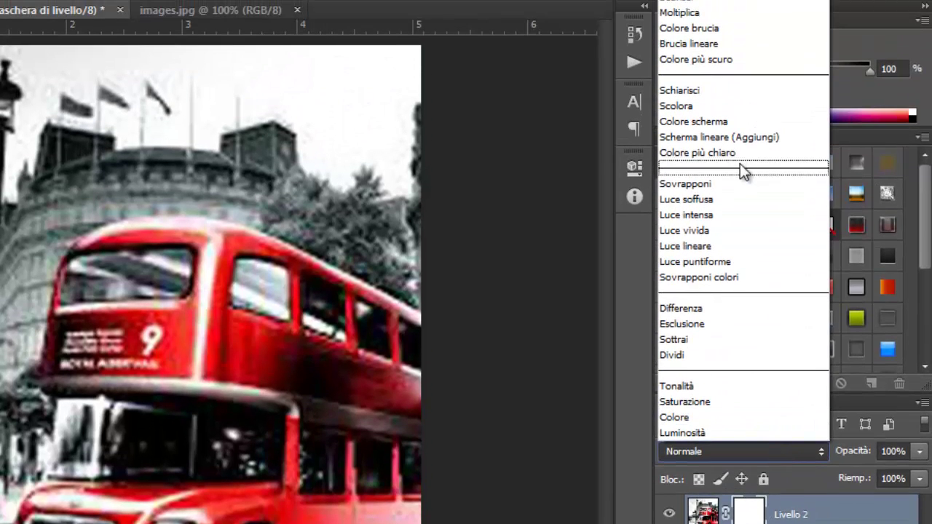
pyautogui.click(731, 92)
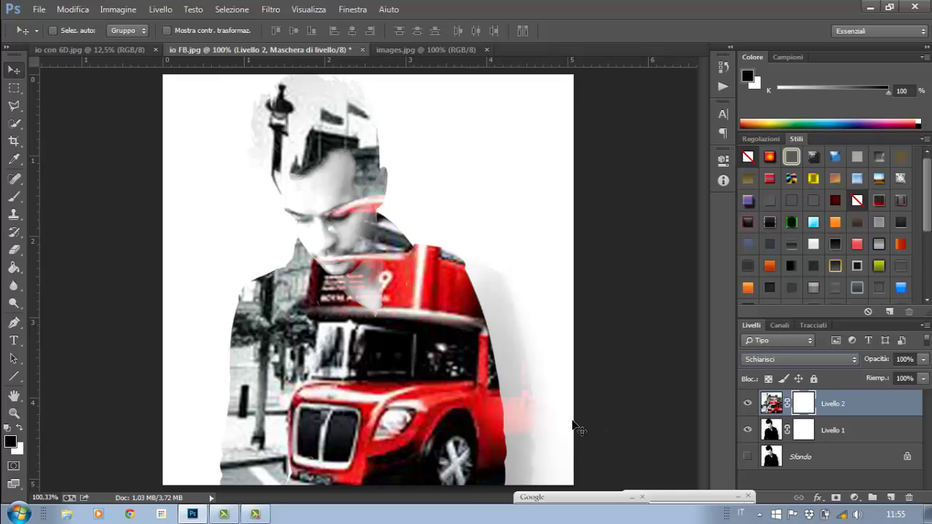
# Step: Select Livello 1 in the Layers panel
pyautogui.click(769, 431)
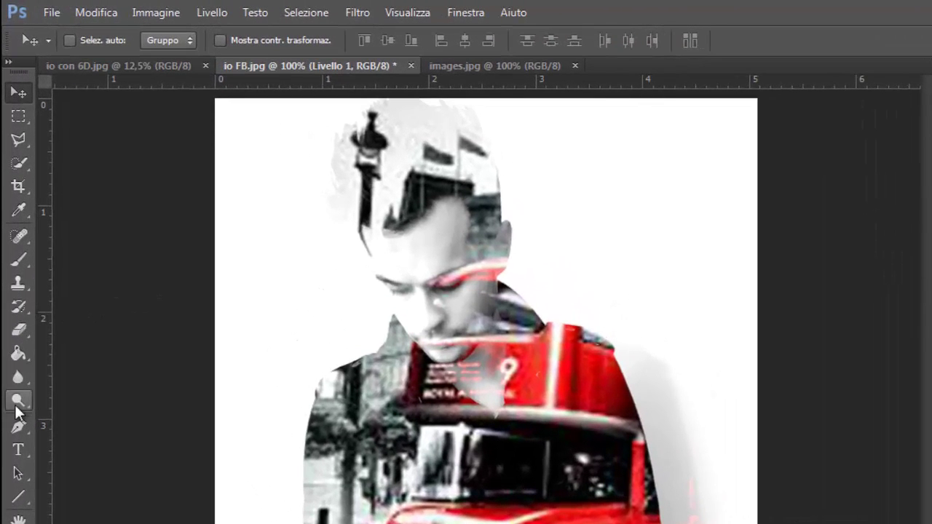
# Step: Dodge the right shoulder edge and the chin and neck with Range set to Highlights
pyautogui.click(16, 406)
pyautogui.click(234, 40)
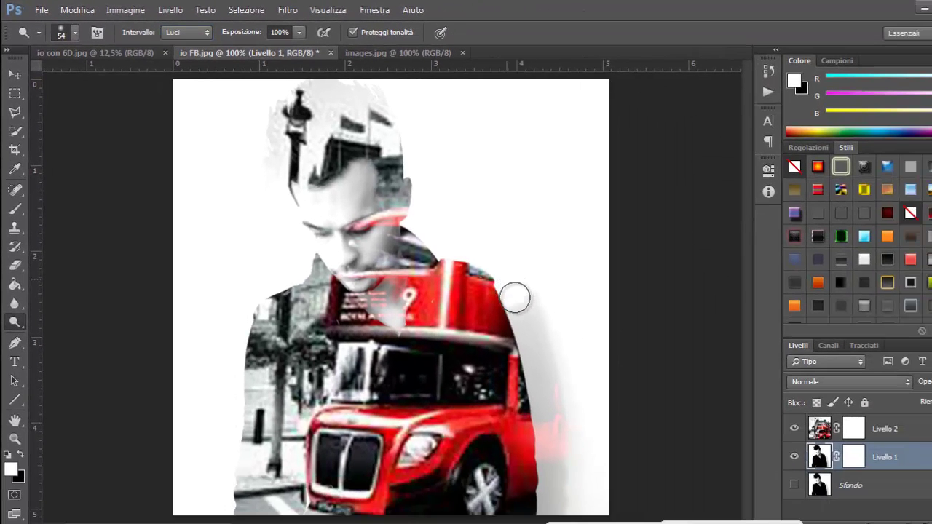
pyautogui.moveTo(514, 297)
pyautogui.mouseDown()
pyautogui.moveTo(542, 374)
pyautogui.moveTo(553, 506)
pyautogui.moveTo(558, 450)
pyautogui.moveTo(501, 243)
pyautogui.mouseUp()
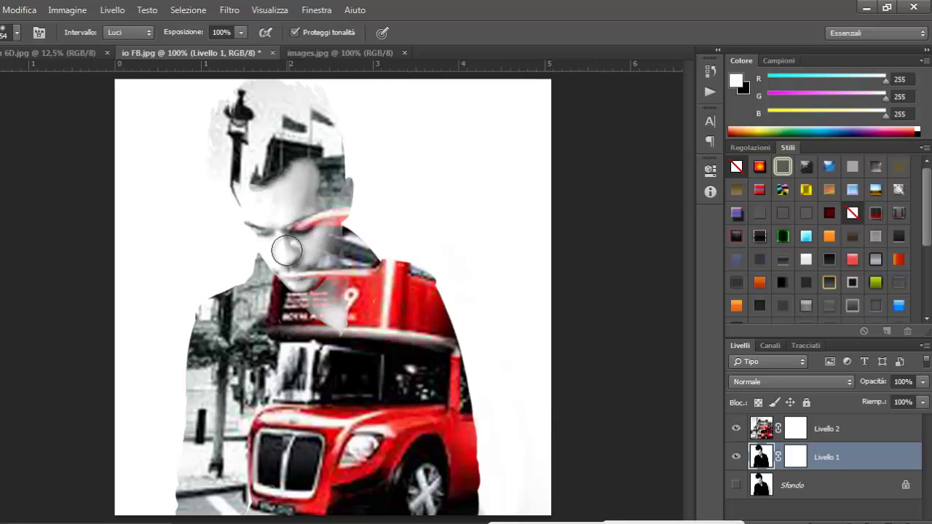
pyautogui.moveTo(304, 267)
pyautogui.mouseDown()
pyautogui.moveTo(243, 188)
pyautogui.moveTo(229, 137)
pyautogui.mouseUp()
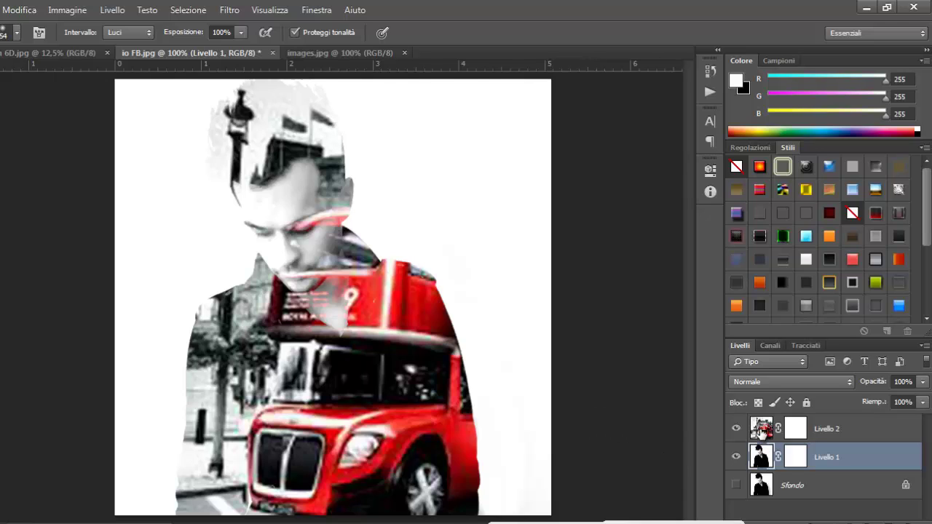
# Step: Paint on Livello 2's mask to remove the red streak around the eye and chin
pyautogui.click(797, 432)
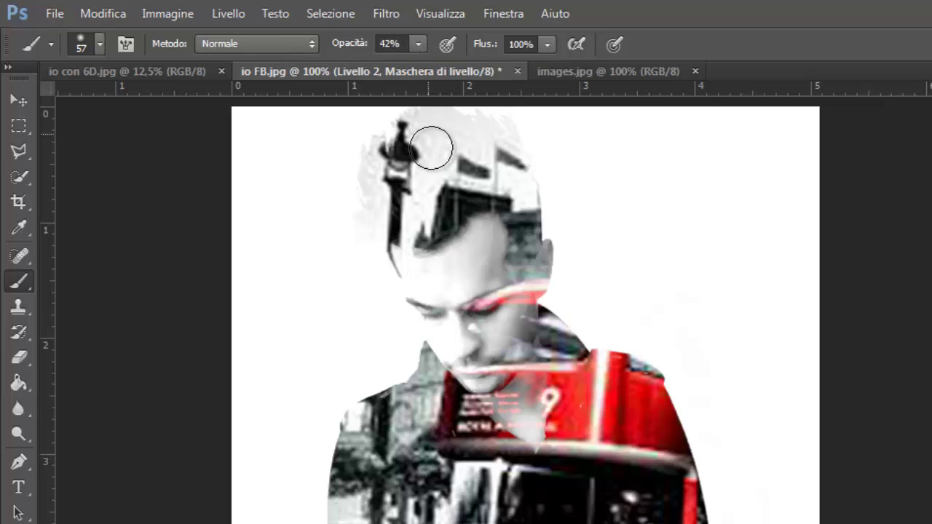
pyautogui.moveTo(468, 307); pyautogui.dragTo(497, 300)
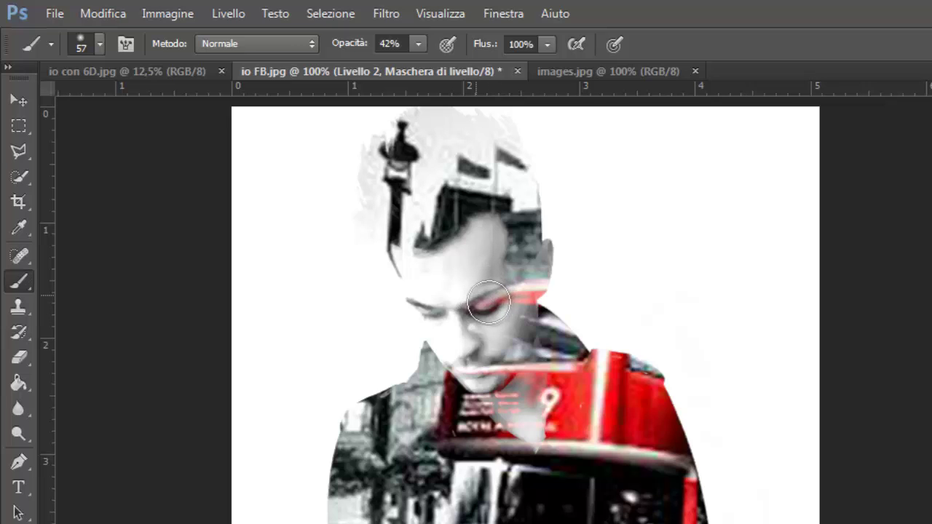
pyautogui.moveTo(497, 300)
pyautogui.mouseDown()
pyautogui.moveTo(470, 304)
pyautogui.moveTo(472, 316)
pyautogui.moveTo(495, 298)
pyautogui.mouseUp()
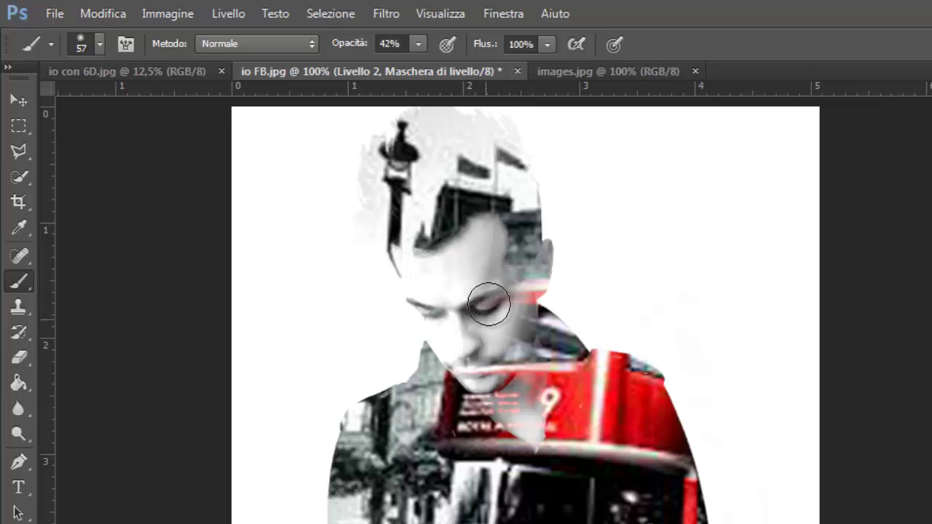
pyautogui.moveTo(490, 295); pyautogui.dragTo(471, 277)
pyautogui.moveTo(495, 306)
pyautogui.mouseDown()
pyautogui.moveTo(486, 352)
pyautogui.moveTo(468, 368)
pyautogui.moveTo(491, 376)
pyautogui.moveTo(471, 374)
pyautogui.moveTo(488, 369)
pyautogui.moveTo(483, 374)
pyautogui.moveTo(523, 421)
pyautogui.moveTo(507, 385)
pyautogui.moveTo(538, 404)
pyautogui.moveTo(509, 416)
pyautogui.moveTo(484, 403)
pyautogui.moveTo(509, 391)
pyautogui.moveTo(499, 370)
pyautogui.moveTo(495, 385)
pyautogui.moveTo(500, 354)
pyautogui.moveTo(482, 357)
pyautogui.mouseUp()
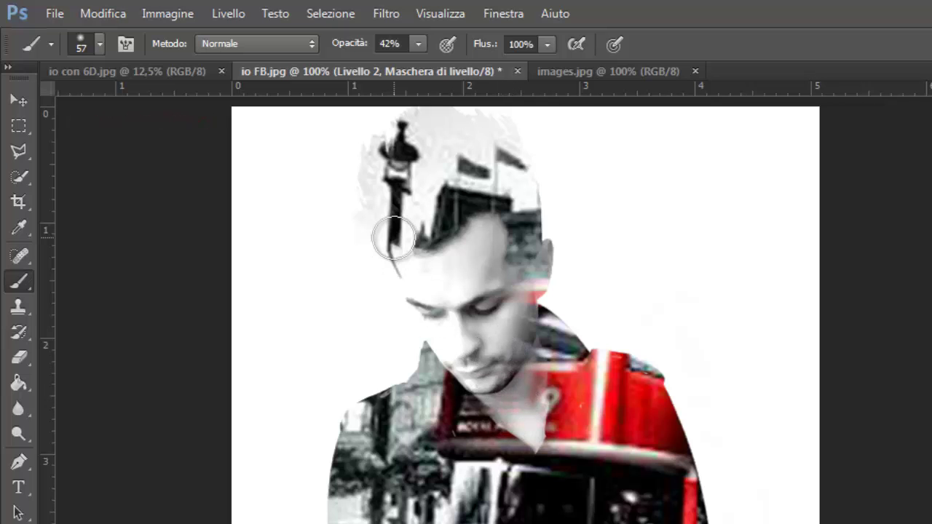
# Step: Adjust brush opacity and reveal the dark spiky hair across the top of the head
pyautogui.moveTo(393, 242)
pyautogui.mouseDown()
pyautogui.moveTo(374, 194)
pyautogui.moveTo(378, 145)
pyautogui.moveTo(396, 177)
pyautogui.moveTo(343, 182)
pyautogui.moveTo(354, 135)
pyautogui.mouseUp()
pyautogui.click(414, 47)
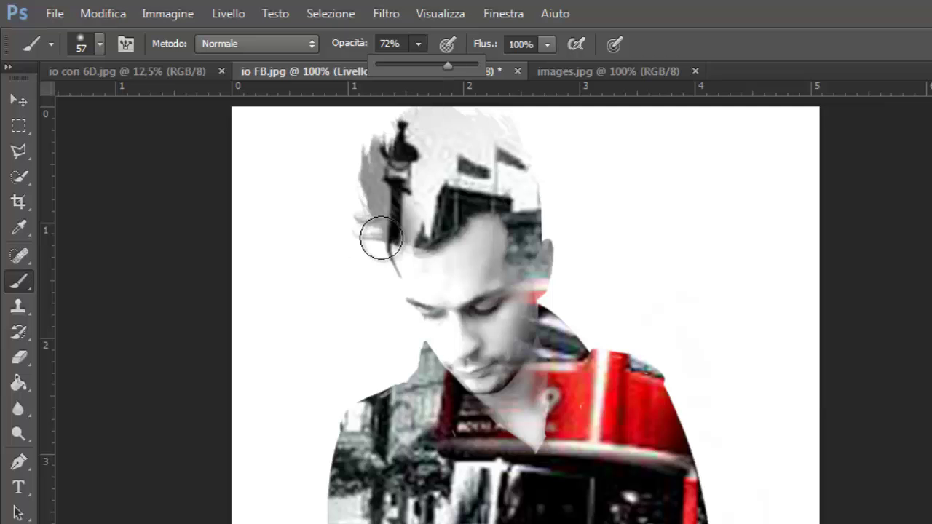
pyautogui.moveTo(374, 239)
pyautogui.mouseDown()
pyautogui.moveTo(371, 197)
pyautogui.moveTo(389, 144)
pyautogui.moveTo(370, 163)
pyautogui.moveTo(379, 247)
pyautogui.moveTo(376, 145)
pyautogui.moveTo(367, 227)
pyautogui.moveTo(364, 150)
pyautogui.moveTo(354, 204)
pyautogui.moveTo(371, 150)
pyautogui.mouseUp()
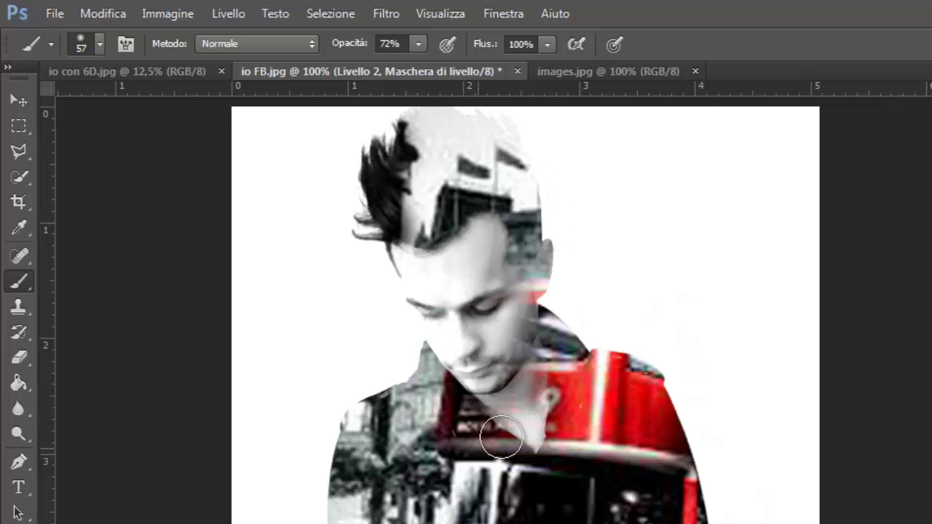
pyautogui.moveTo(550, 201)
pyautogui.mouseDown()
pyautogui.moveTo(500, 136)
pyautogui.moveTo(437, 102)
pyautogui.moveTo(538, 179)
pyautogui.mouseUp()
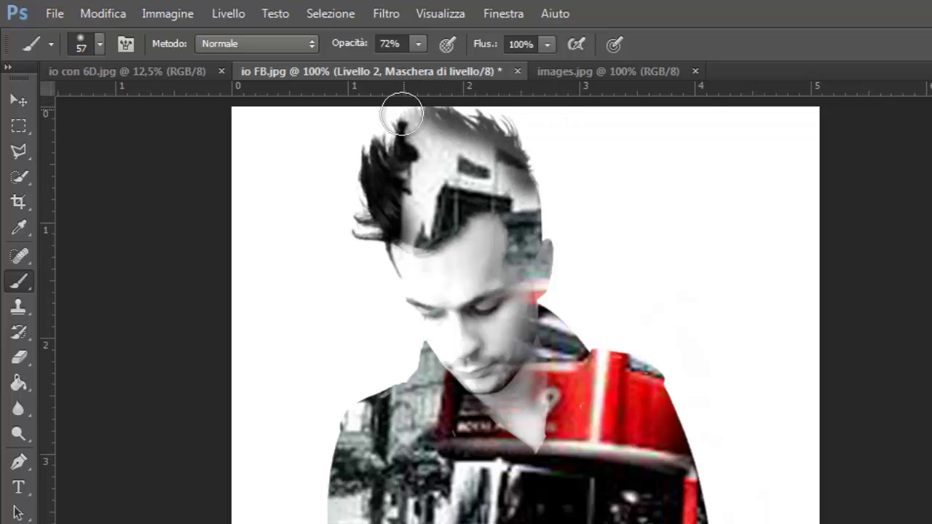
pyautogui.moveTo(400, 114)
pyautogui.mouseDown()
pyautogui.moveTo(412, 128)
pyautogui.moveTo(357, 177)
pyautogui.mouseUp()
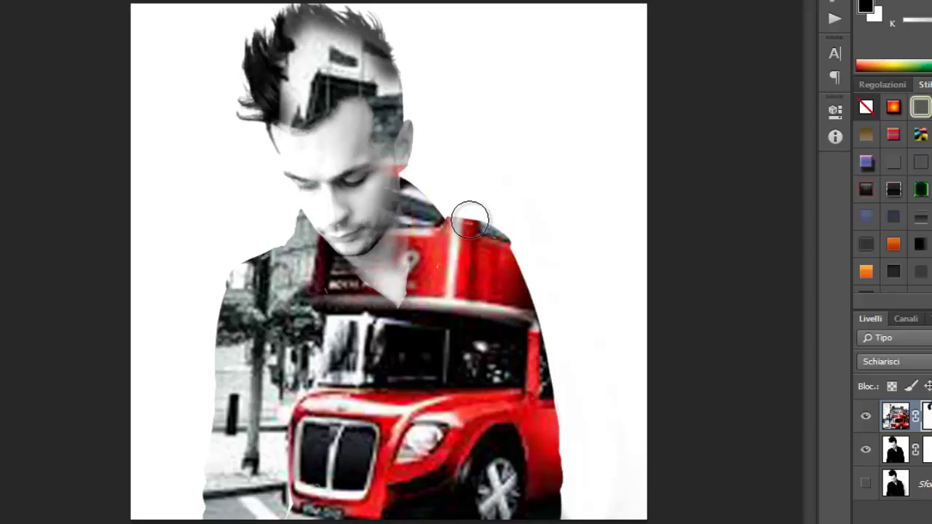
# Step: Paint Livello 2's mask along both shoulders, left of the bus grille, and below the chin
pyautogui.moveTo(470, 220)
pyautogui.mouseDown()
pyautogui.moveTo(553, 428)
pyautogui.moveTo(566, 501)
pyautogui.mouseUp()
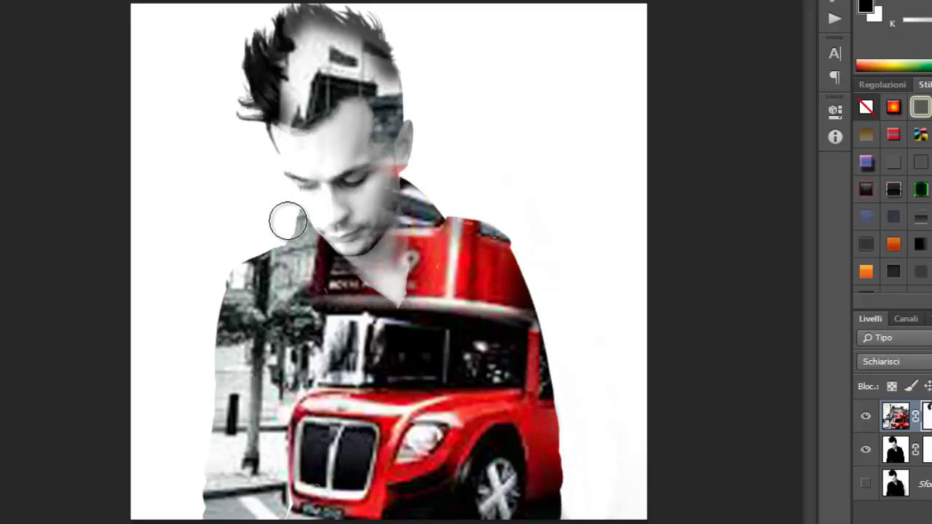
pyautogui.moveTo(291, 227)
pyautogui.mouseDown()
pyautogui.moveTo(230, 292)
pyautogui.moveTo(205, 505)
pyautogui.mouseUp()
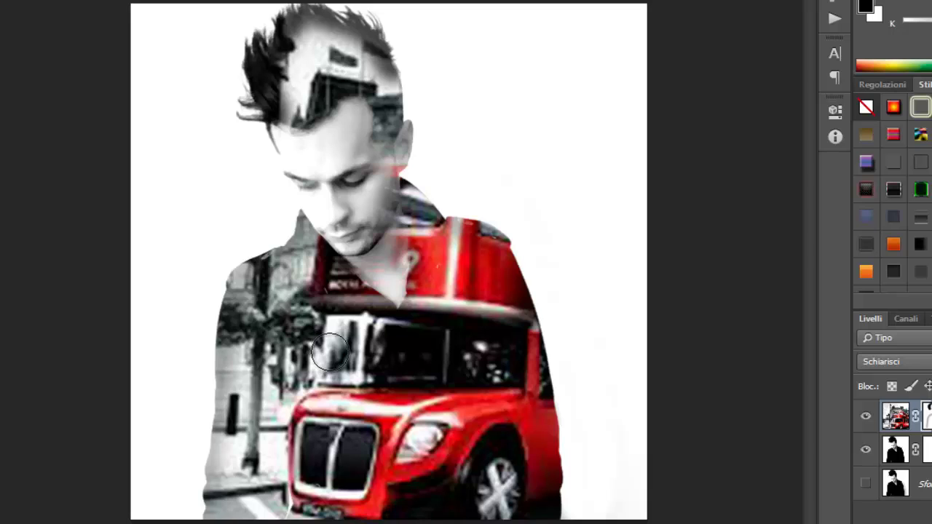
pyautogui.moveTo(285, 502); pyautogui.dragTo(282, 408)
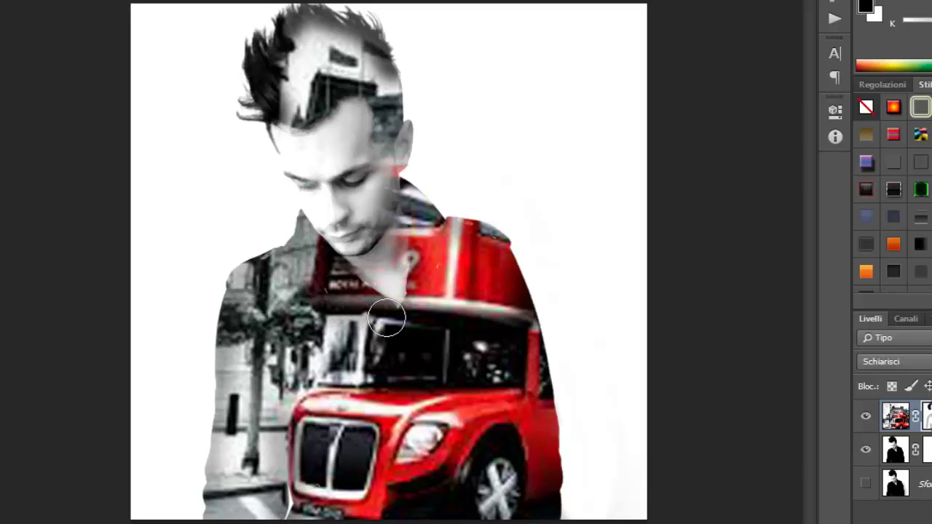
pyautogui.moveTo(386, 318); pyautogui.dragTo(444, 236)
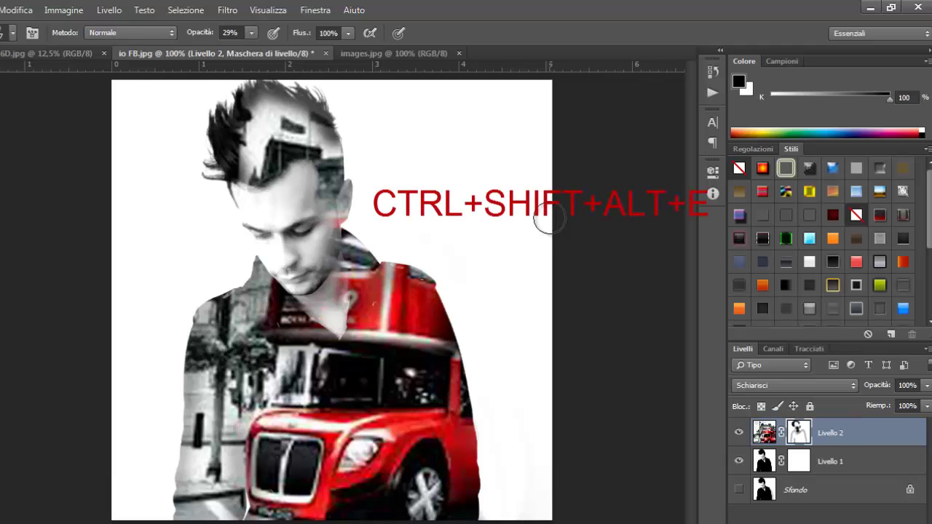
# Step: Stamp all visible layers into a new Livello 3 and hide Livello 2 and Livello 1
pyautogui.hotkey('ctrl', 'shift', 'alt', 'e')
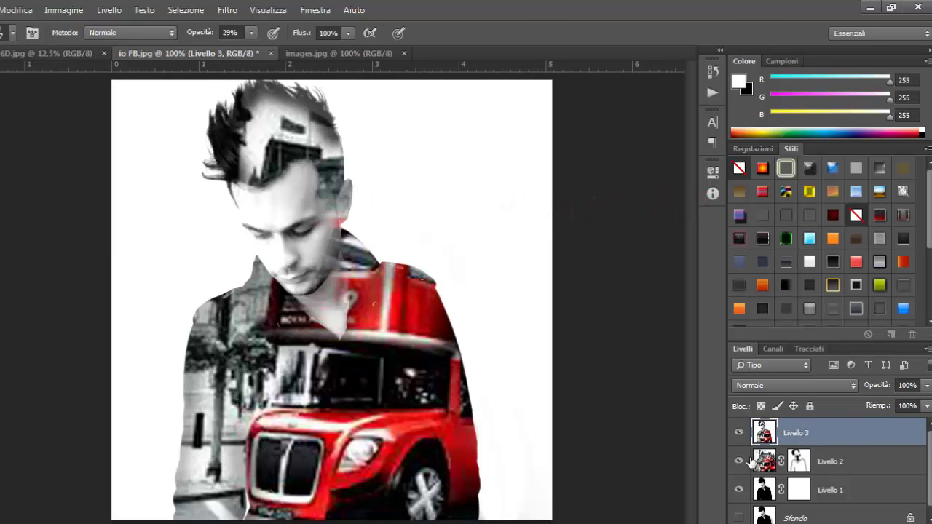
pyautogui.click(739, 460)
pyautogui.click(740, 489)
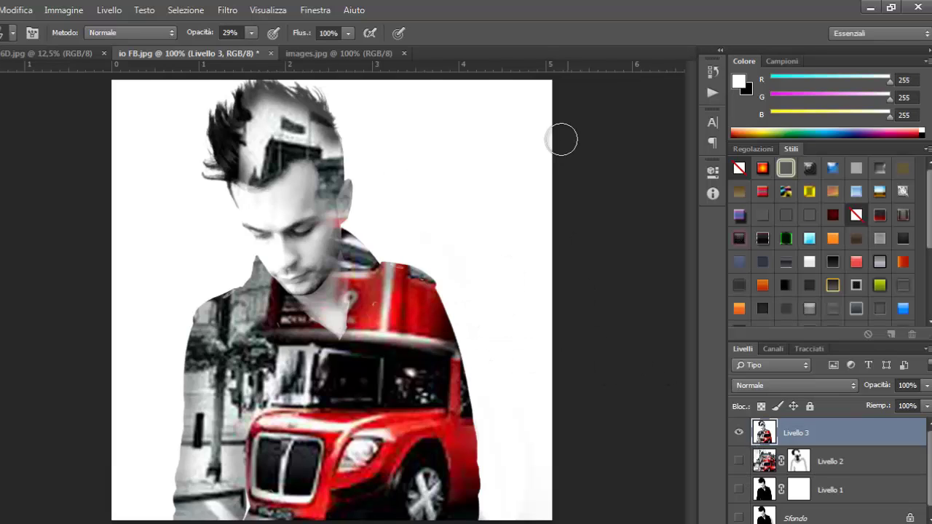
# Step: Enable a Traccia stroke on Livello 3, positioned Interno with a 6 px size
pyautogui.doubleClick(880, 438)
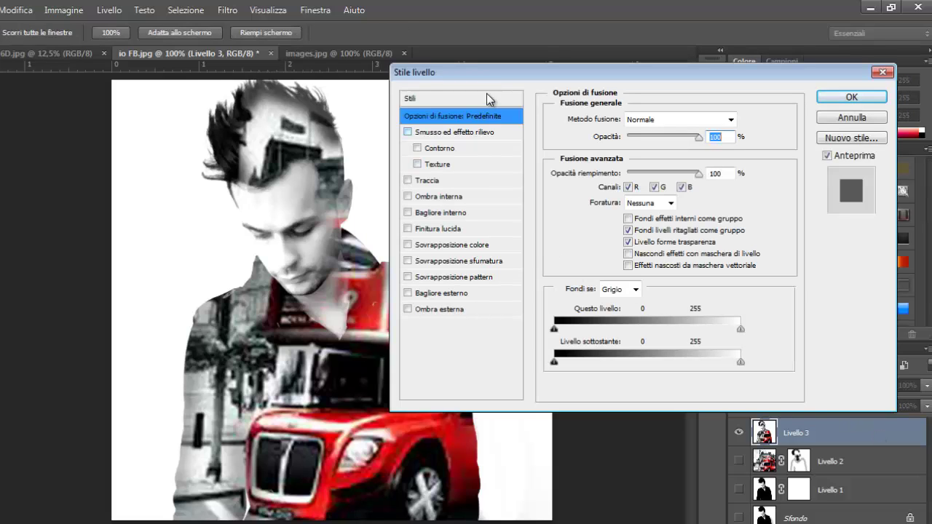
pyautogui.moveTo(491, 75); pyautogui.dragTo(631, 69)
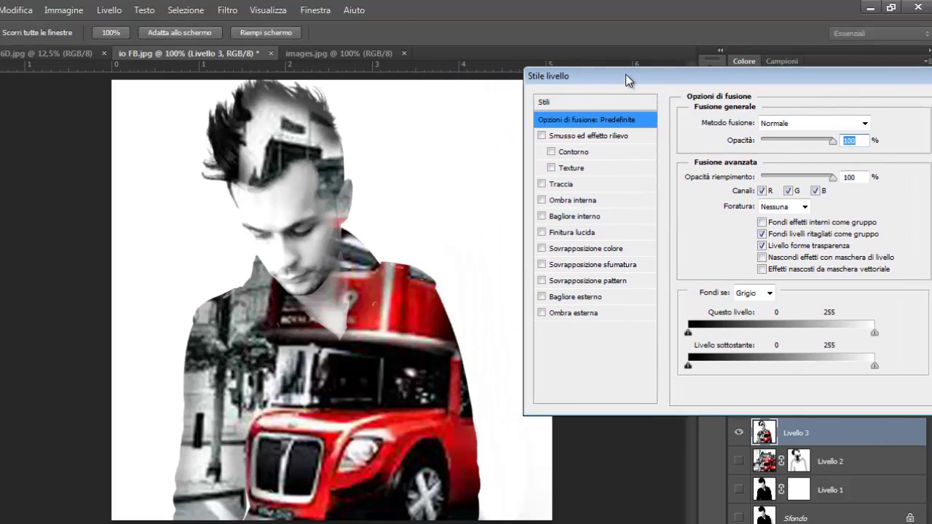
pyautogui.click(561, 176)
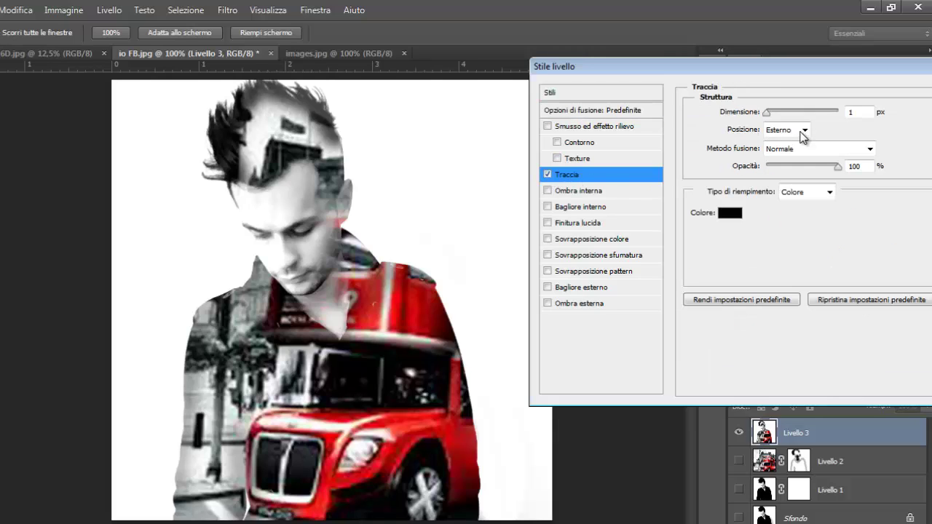
pyautogui.click(804, 129)
pyautogui.click(793, 153)
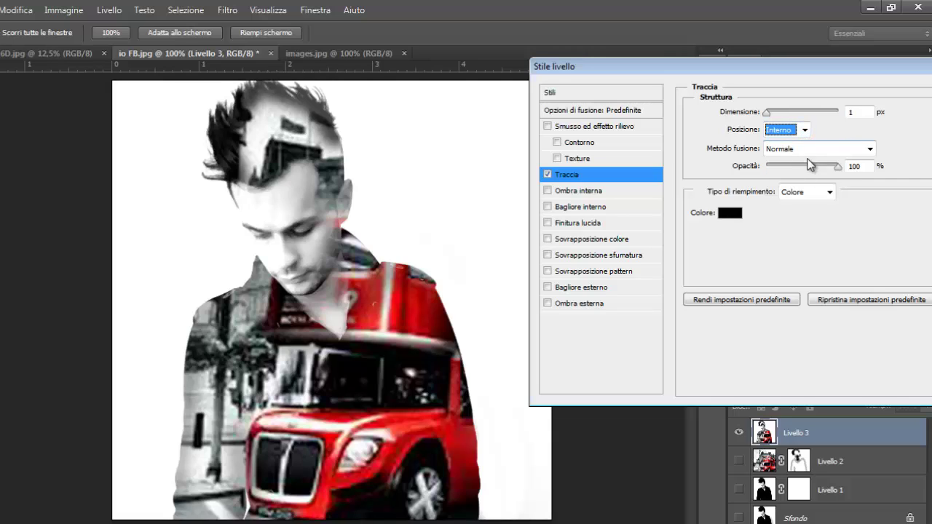
pyautogui.moveTo(767, 115); pyautogui.dragTo(769, 116)
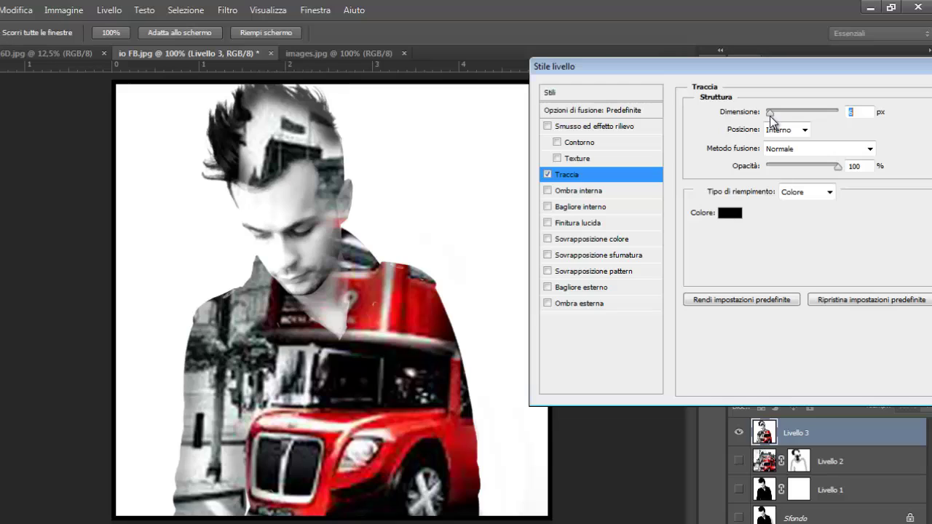
# Step: Fill the stroke with a black-to-white Sfumatura gradient and apply the layer style
pyautogui.click(830, 193)
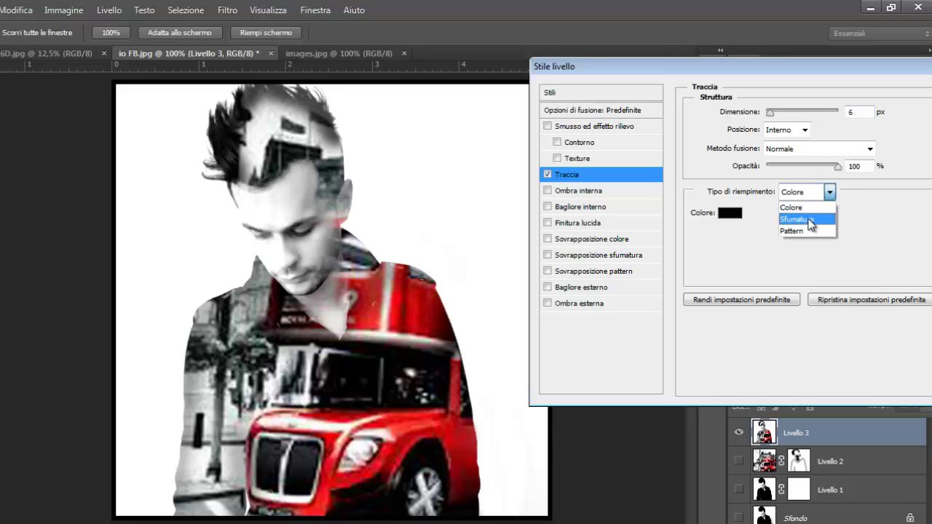
pyautogui.click(808, 219)
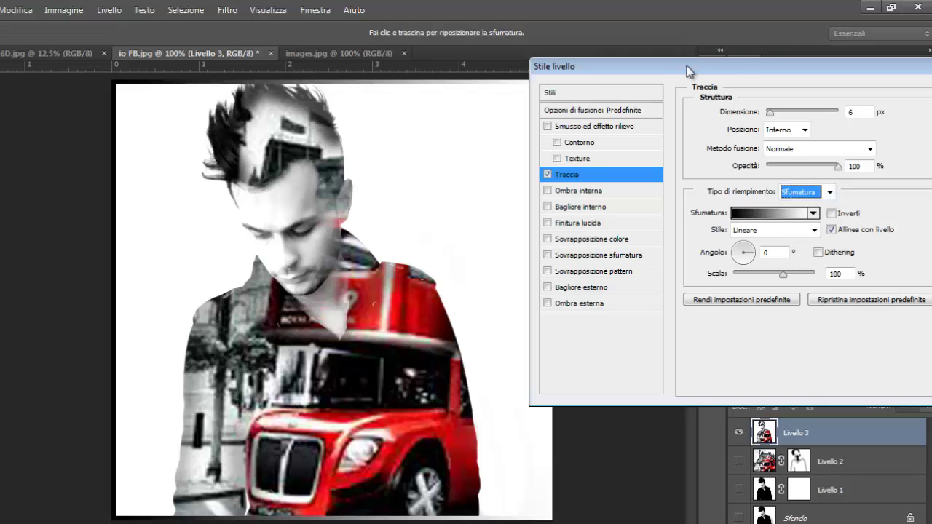
pyautogui.moveTo(684, 68)
pyautogui.mouseDown()
pyautogui.moveTo(790, 89)
pyautogui.moveTo(774, 94)
pyautogui.mouseUp()
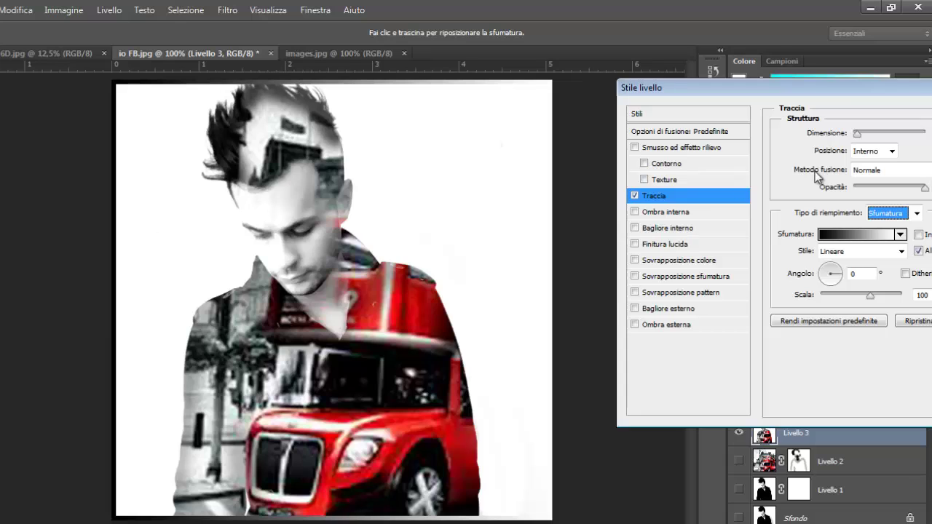
pyautogui.click(901, 234)
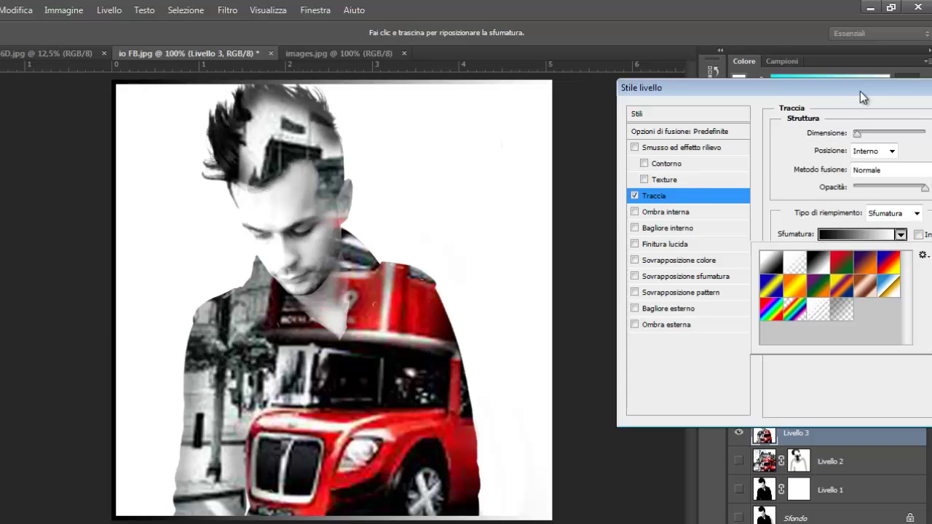
pyautogui.moveTo(871, 84); pyautogui.dragTo(708, 75)
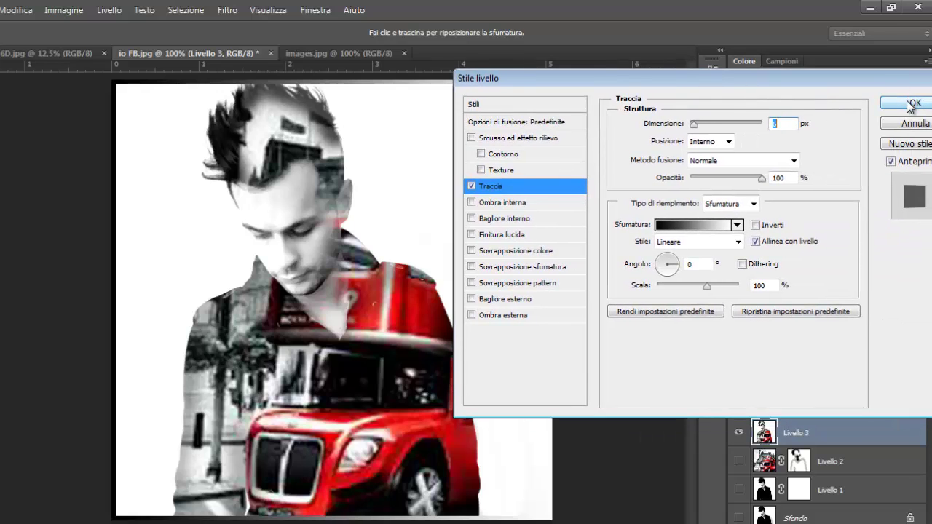
pyautogui.click(896, 101)
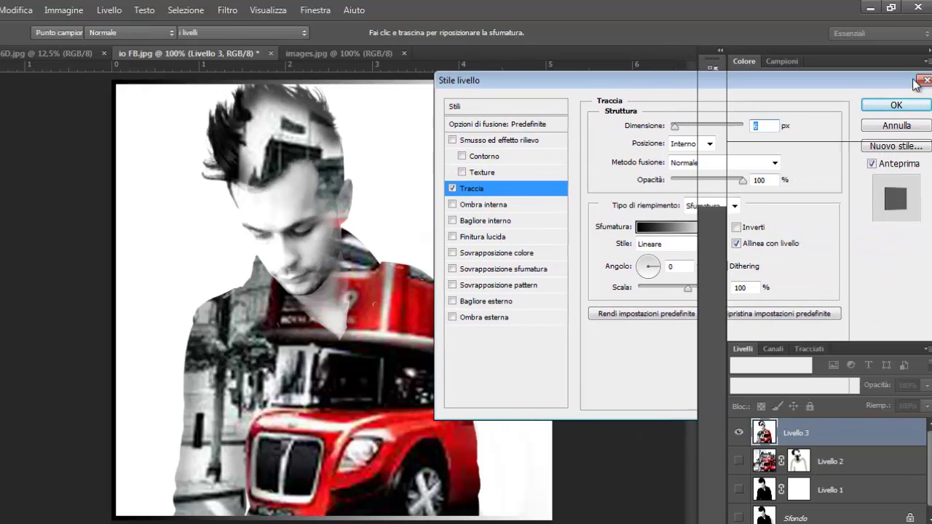